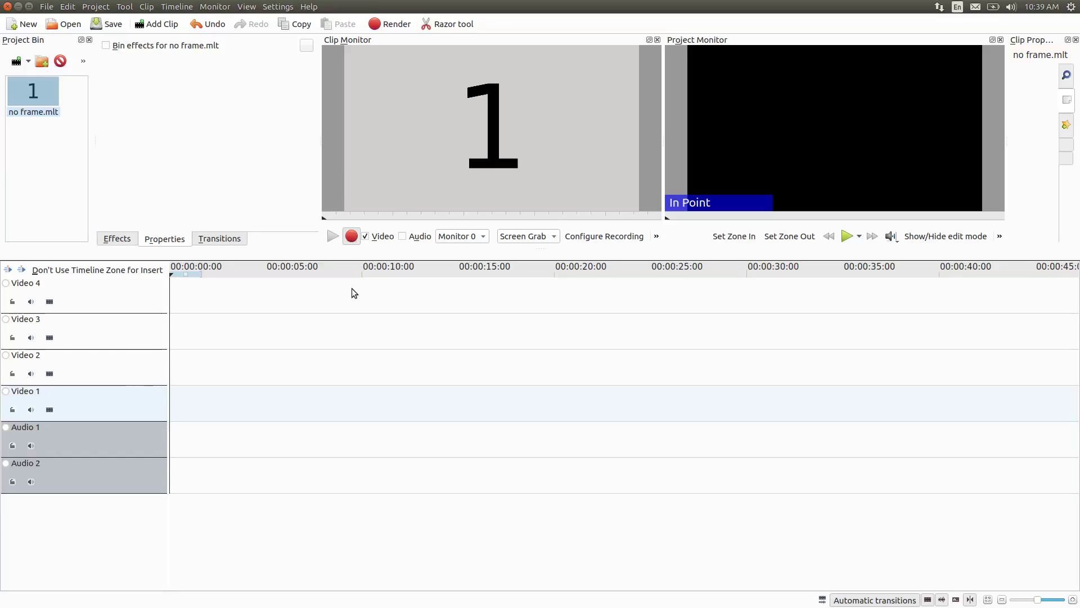
Step: Put the 'no frame.mlt' counting clip on Video 3 starting at 00:00:00
left_click(351, 236)
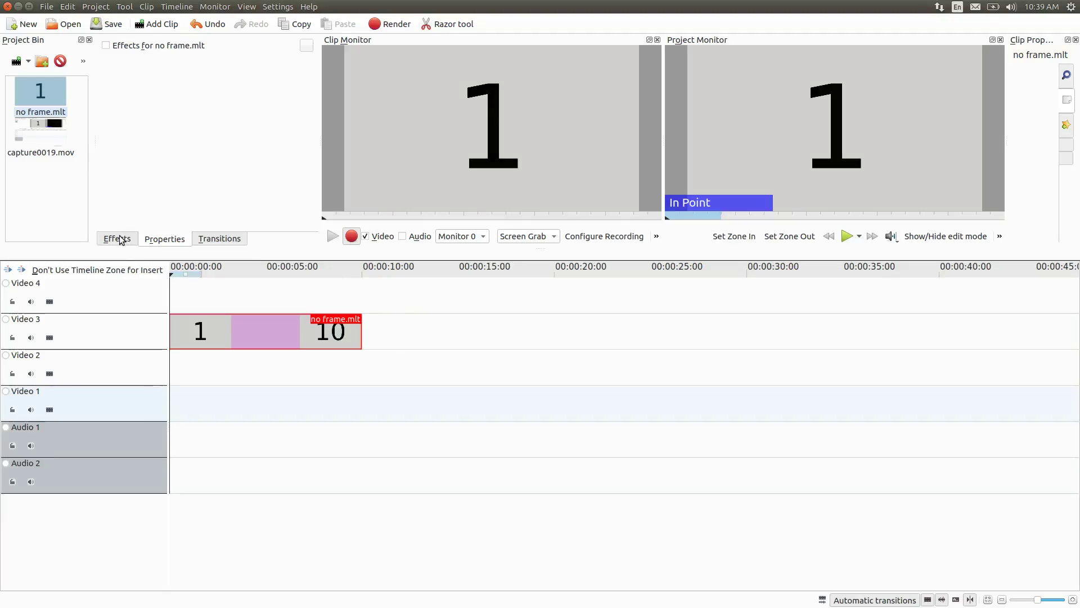
Step: Filter the Effects list with the search 'colo' to show Colorize and similar effects
left_click(119, 239)
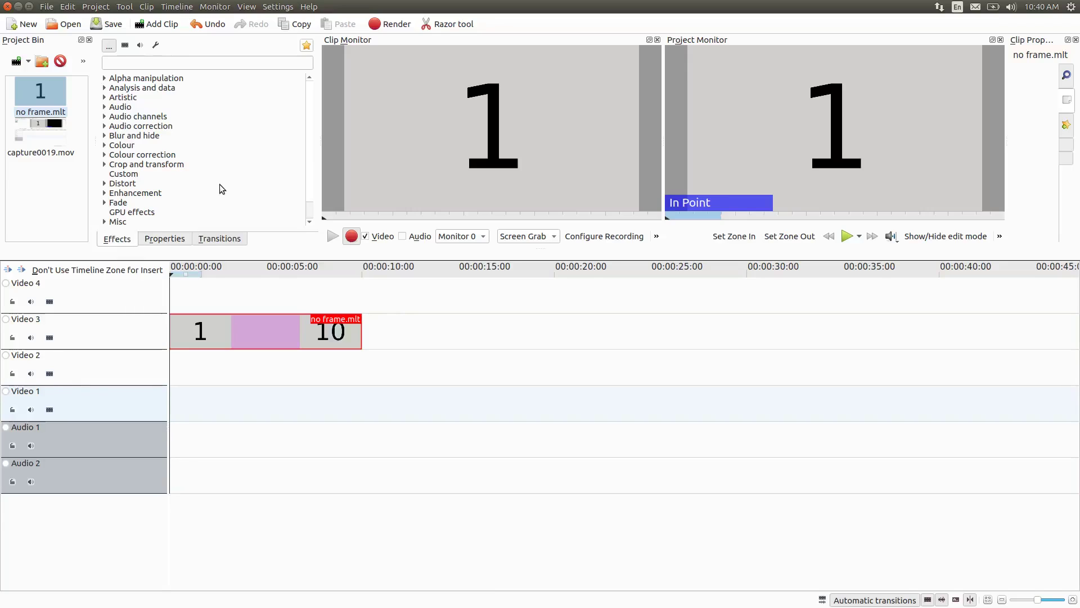
left_click(167, 62)
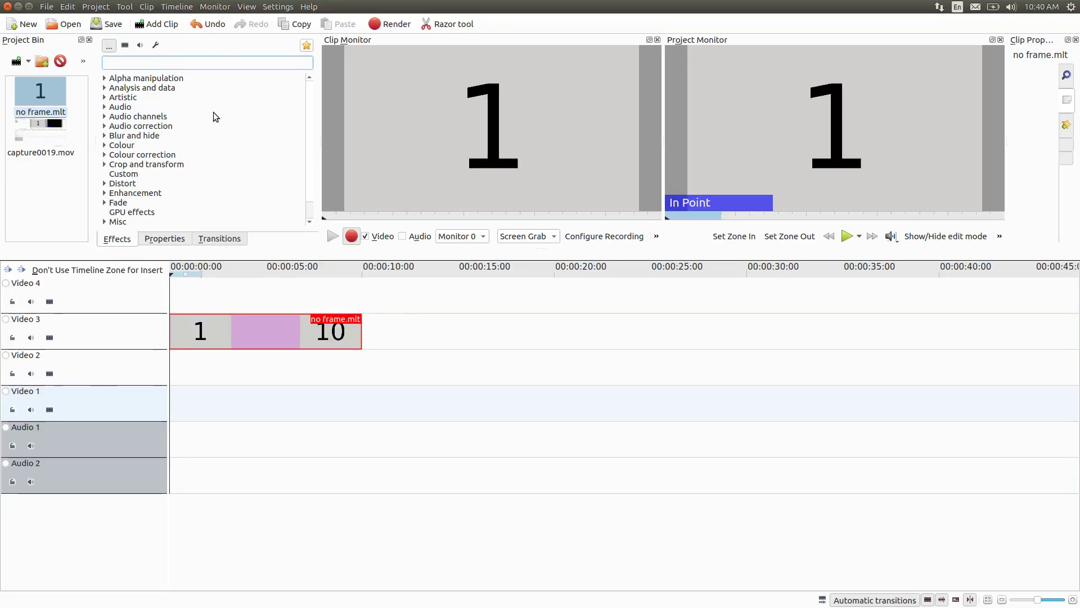
type("colo")
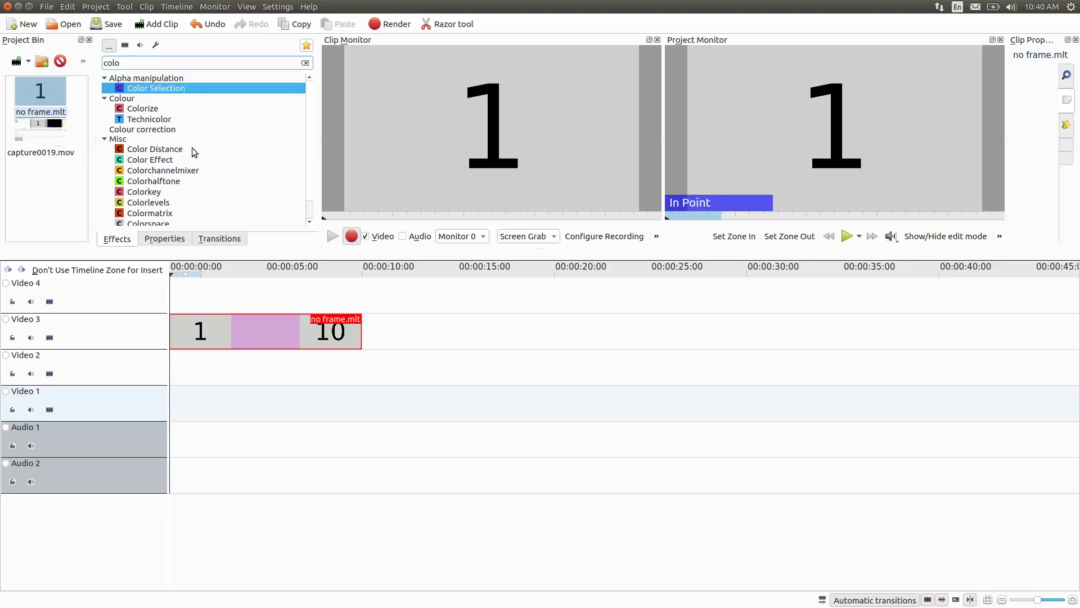
Step: Apply Color Effect to the Video 3 title clip with its Type set to sepia
left_click_drag(161, 162, 222, 325)
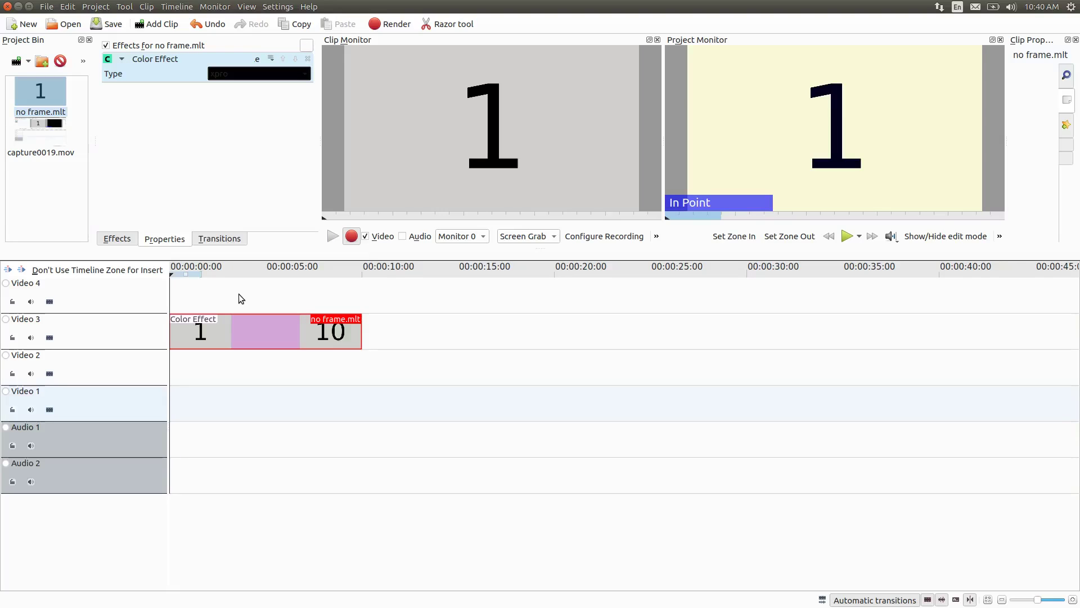
left_click(245, 73)
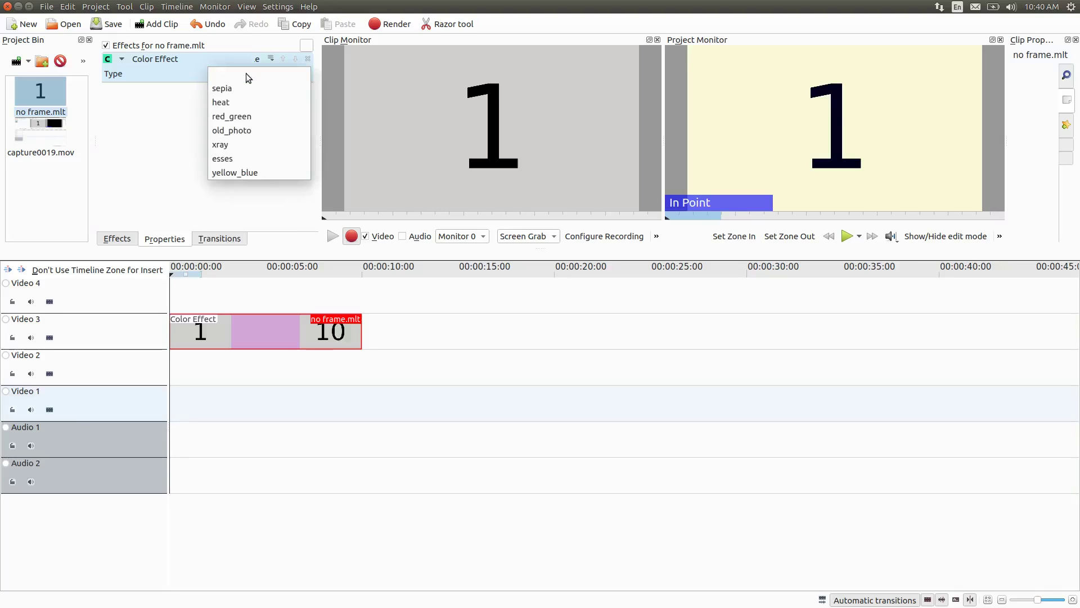
left_click(217, 90)
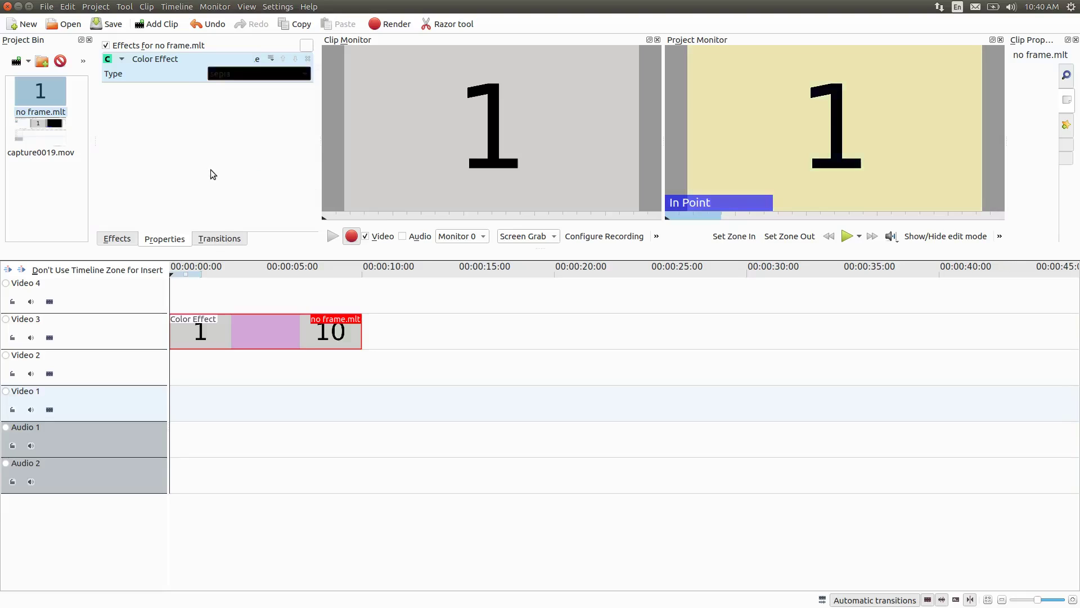
left_click(174, 370)
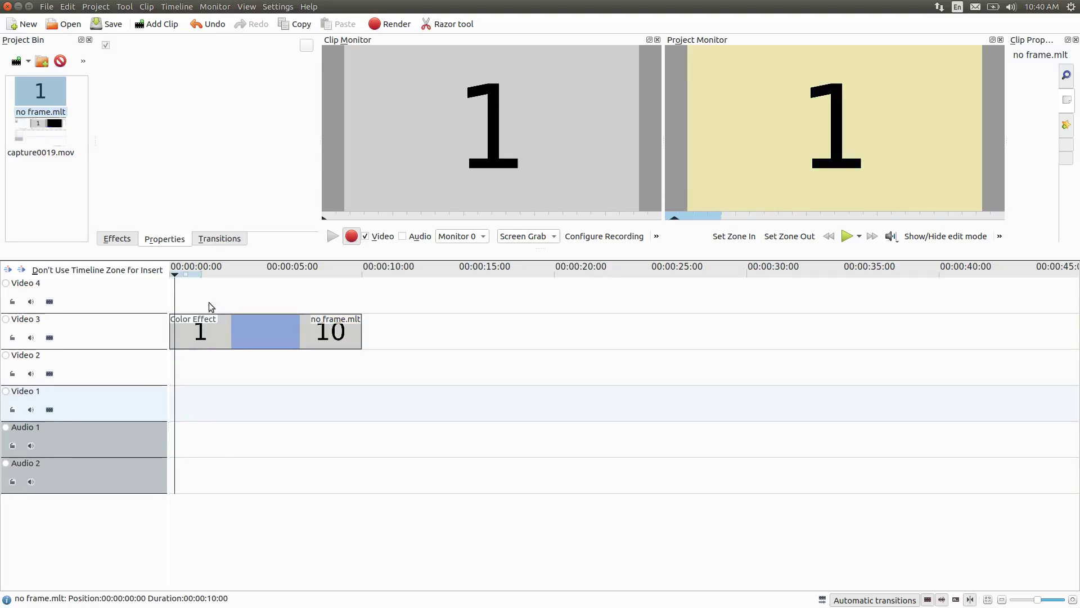
left_click(220, 334)
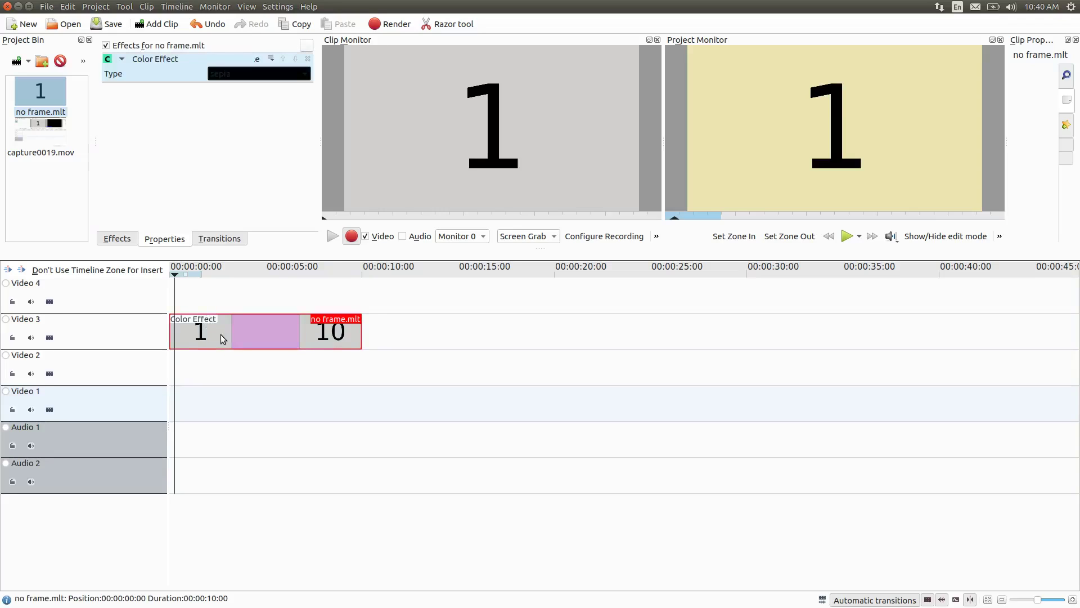
Step: Switch Color Effect through red_green, esses and yellow_blue, then delete the effect
left_click(273, 73)
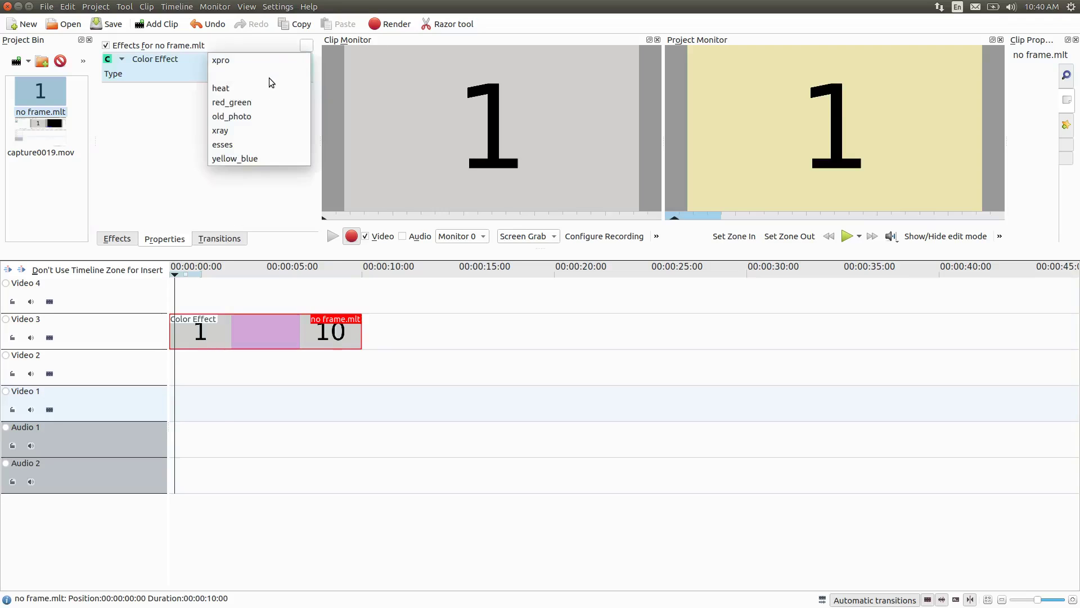
left_click(222, 103)
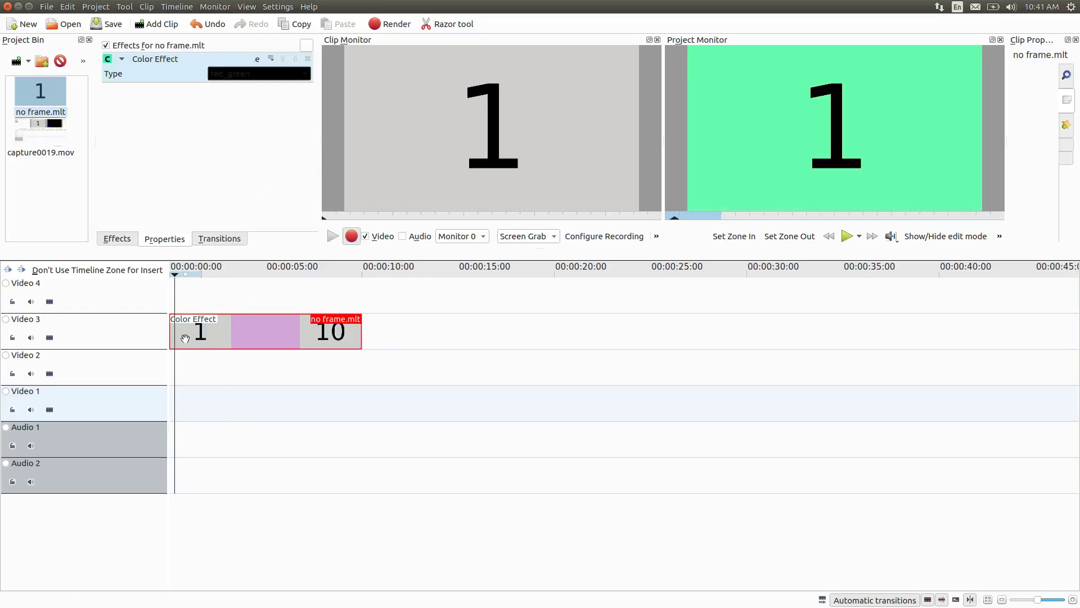
left_click(256, 74)
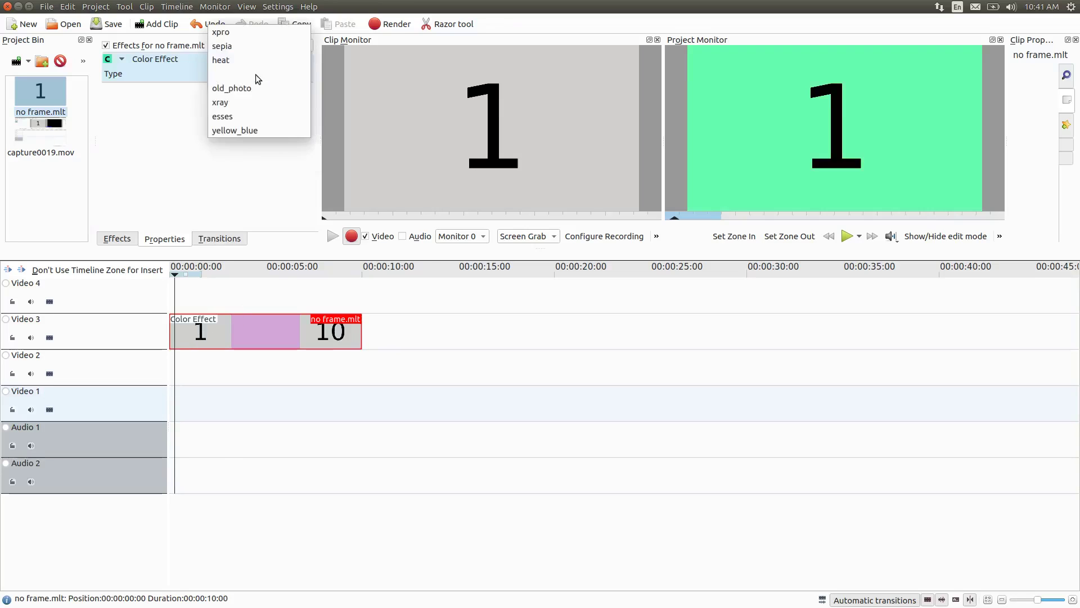
left_click(219, 117)
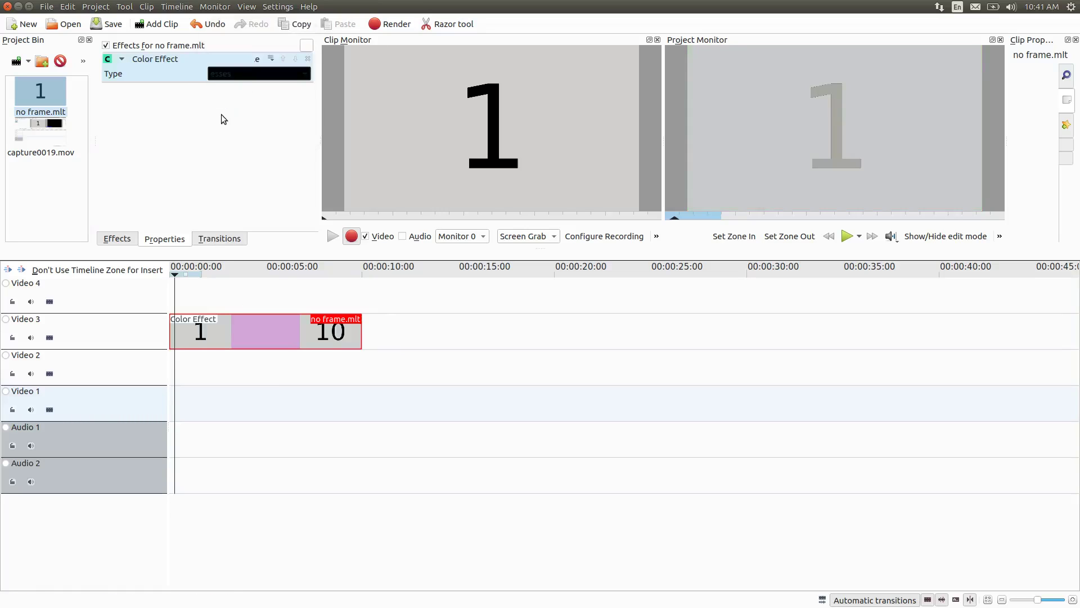
left_click(250, 73)
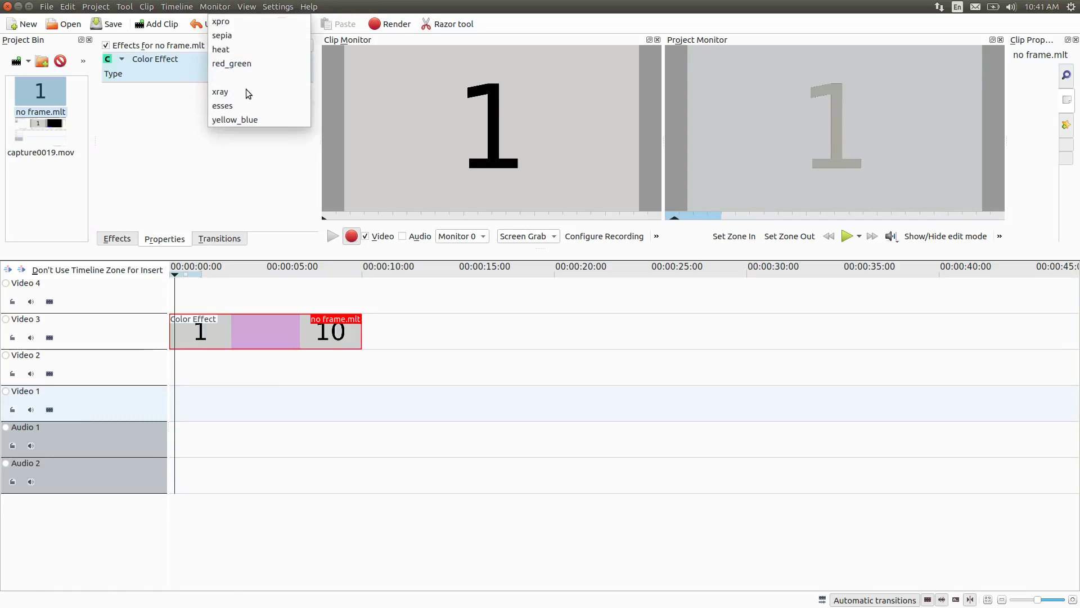
left_click(229, 119)
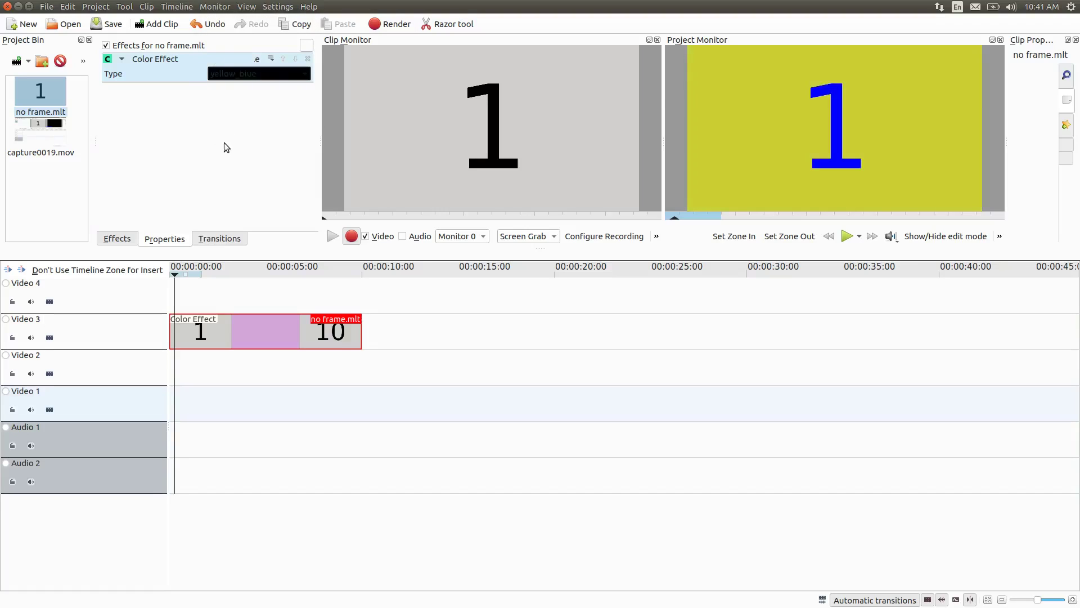
left_click(309, 59)
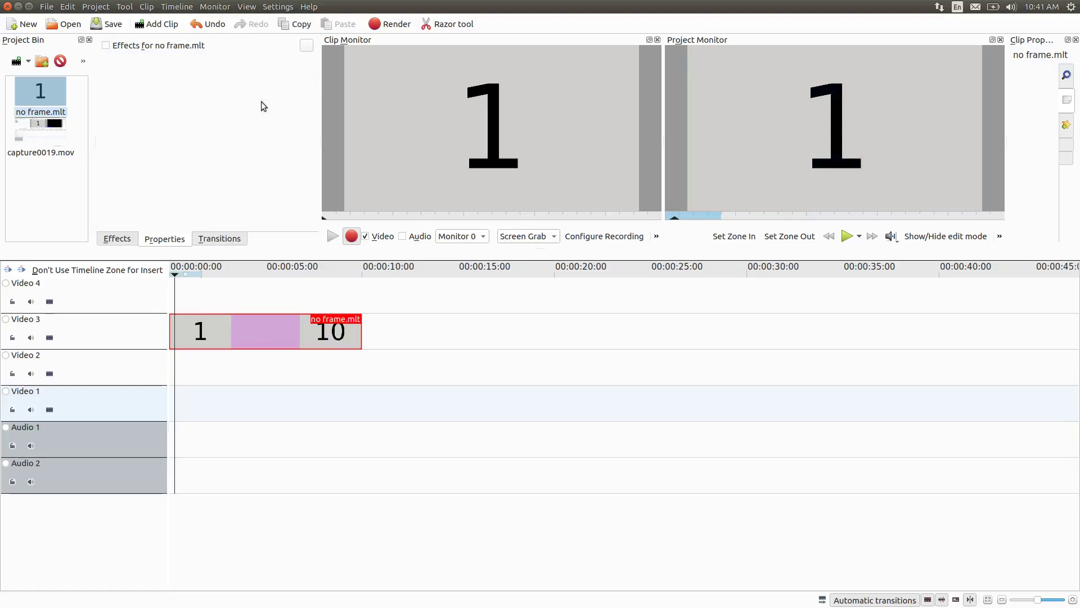
Step: Apply Colorize to the title clip and try hue 0.802 before settling near 0.508
left_click(129, 241)
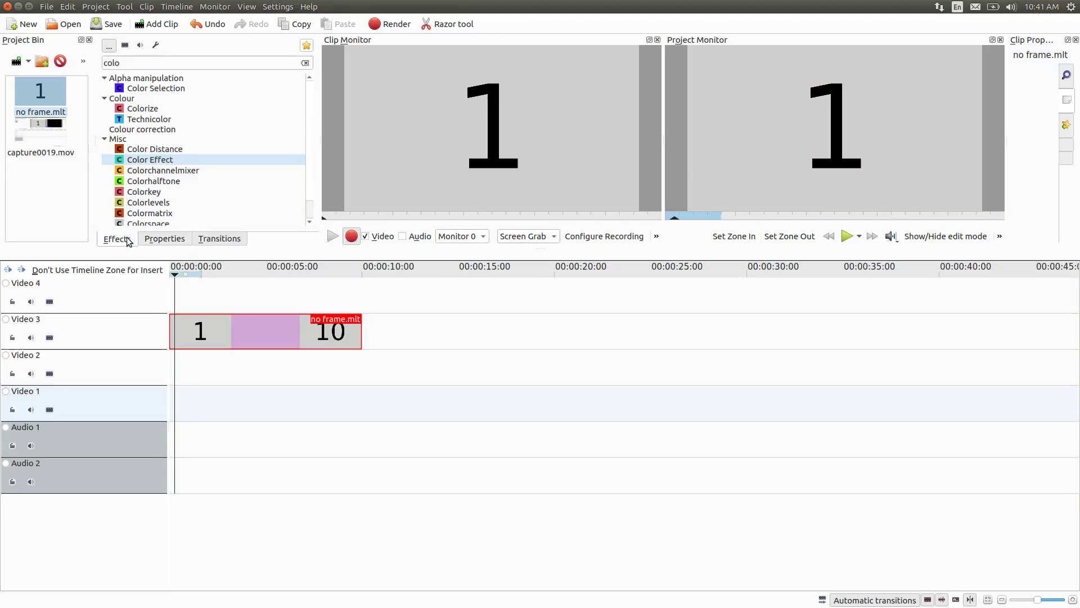
left_click_drag(143, 108, 200, 330)
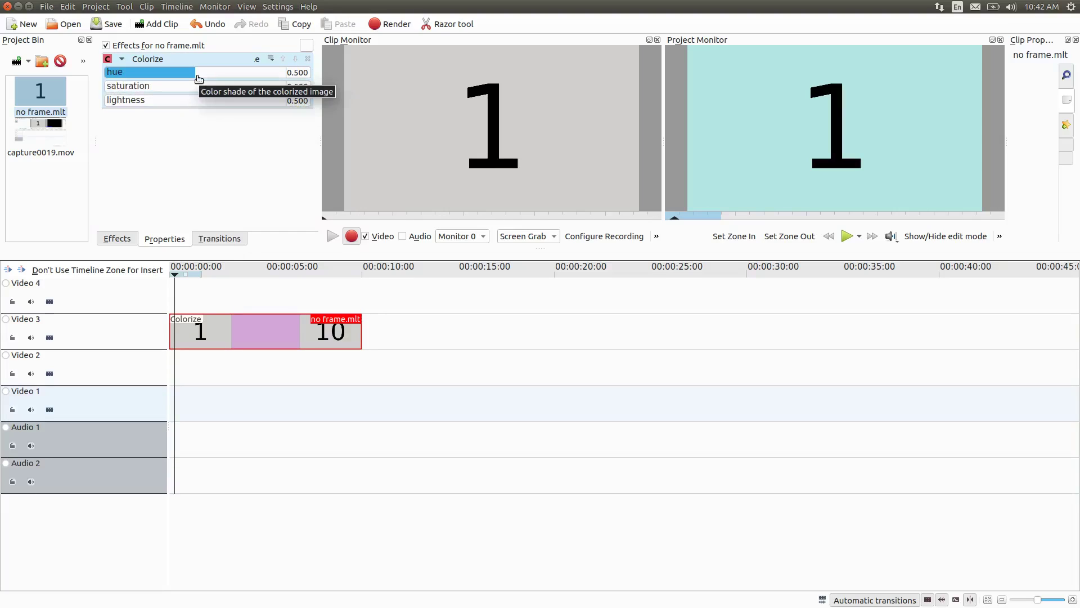
left_click(250, 77)
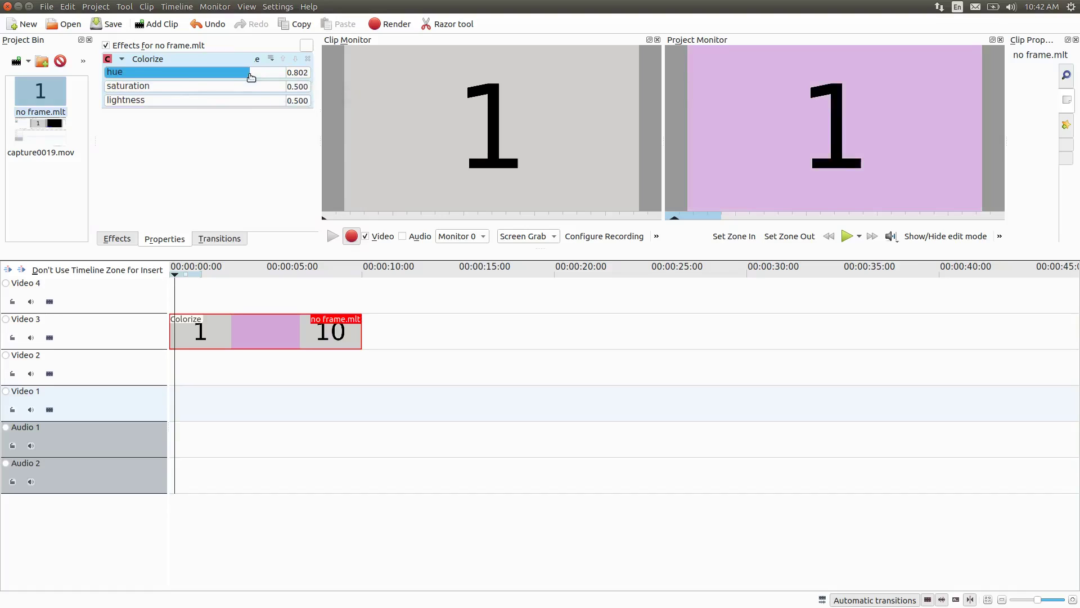
left_click(197, 77)
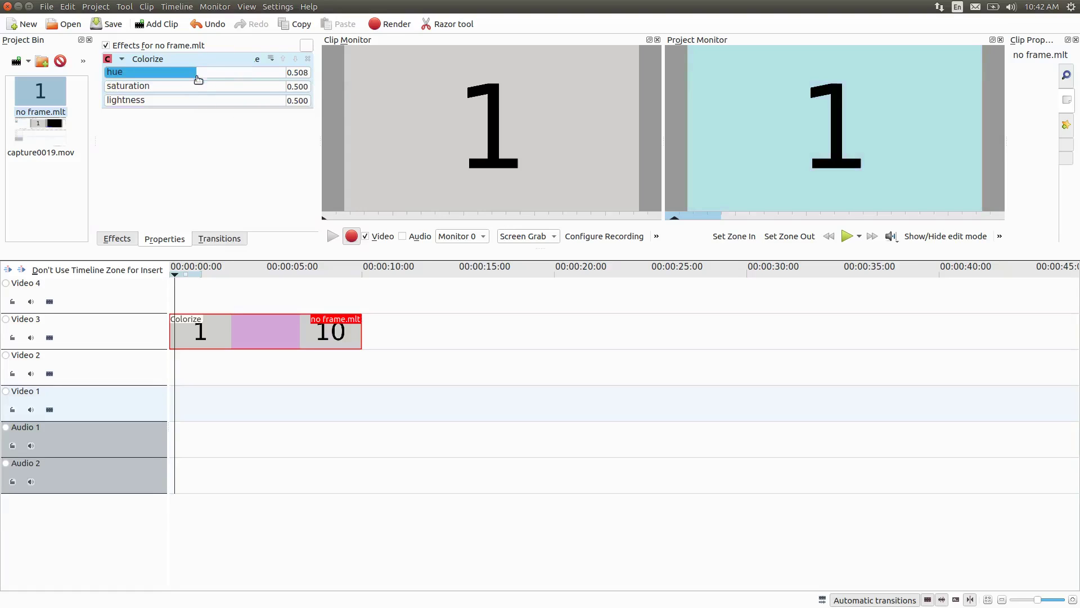
Step: Set Colorize saturation to 0.464, try lightness 0.947 then 0.508, and delete Colorize
left_click(231, 90)
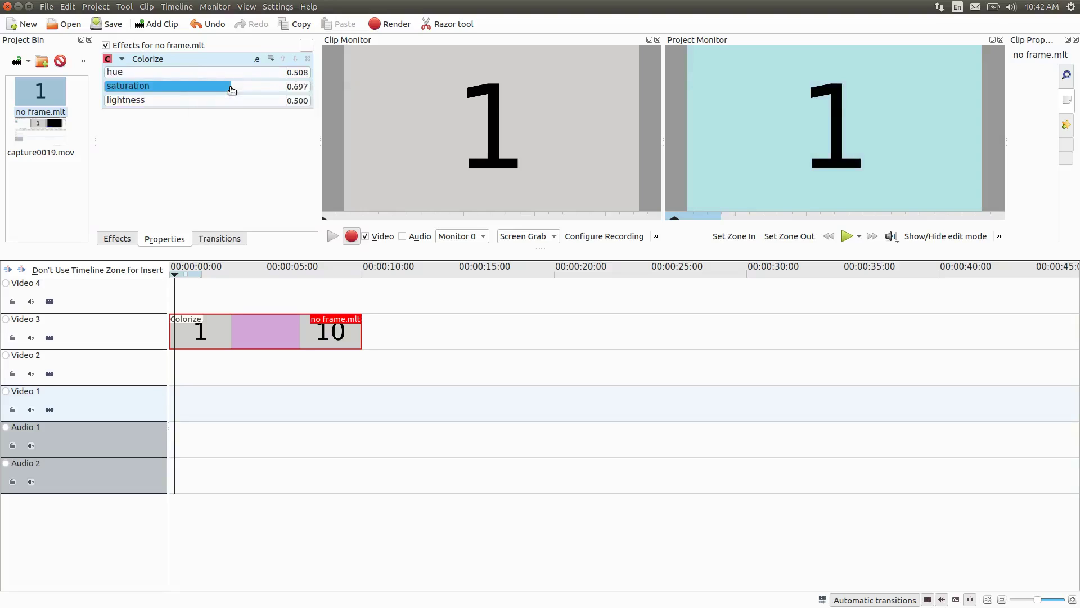
left_click(262, 89)
left_click(190, 87)
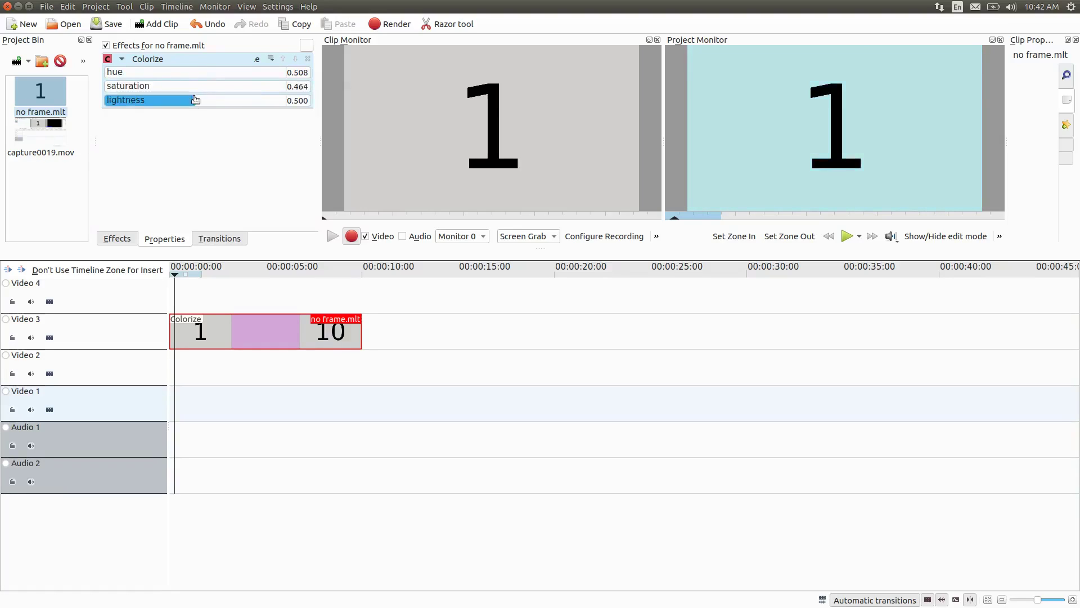
left_click(228, 103)
left_click(277, 101)
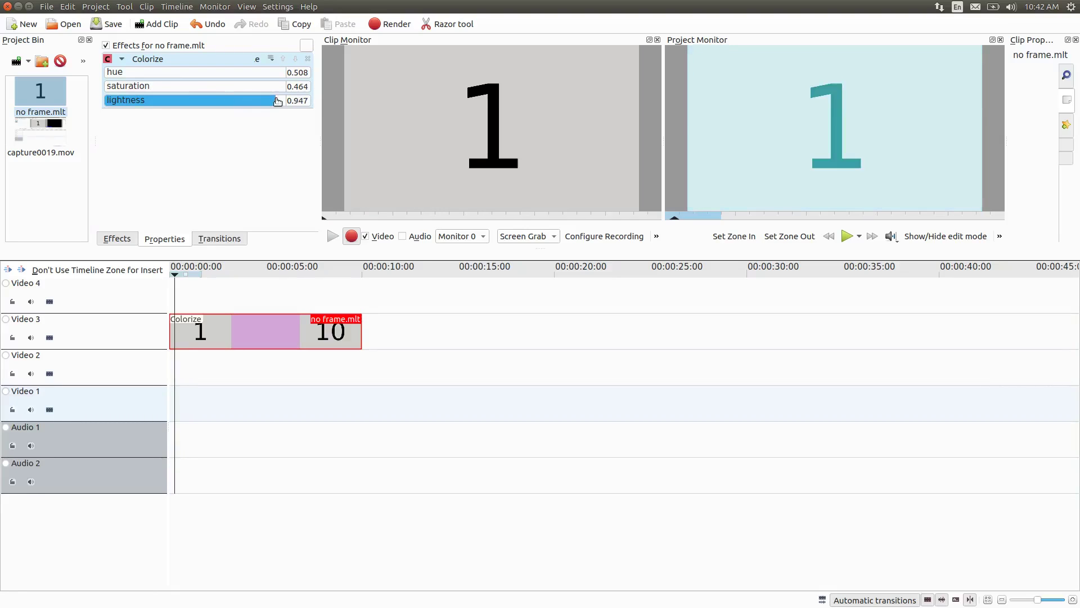
left_click(196, 103)
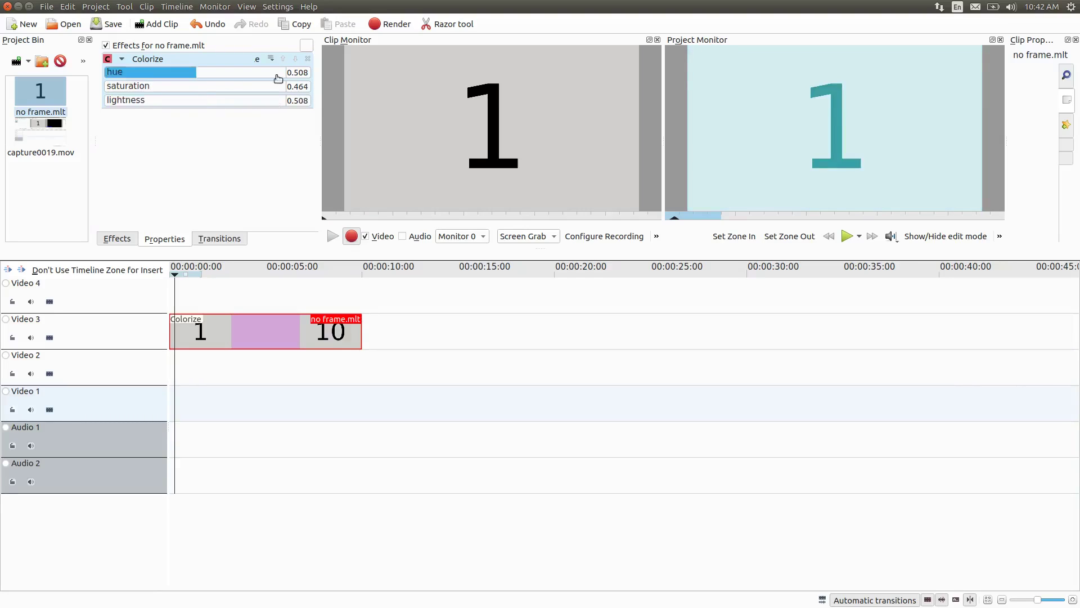
left_click(307, 59)
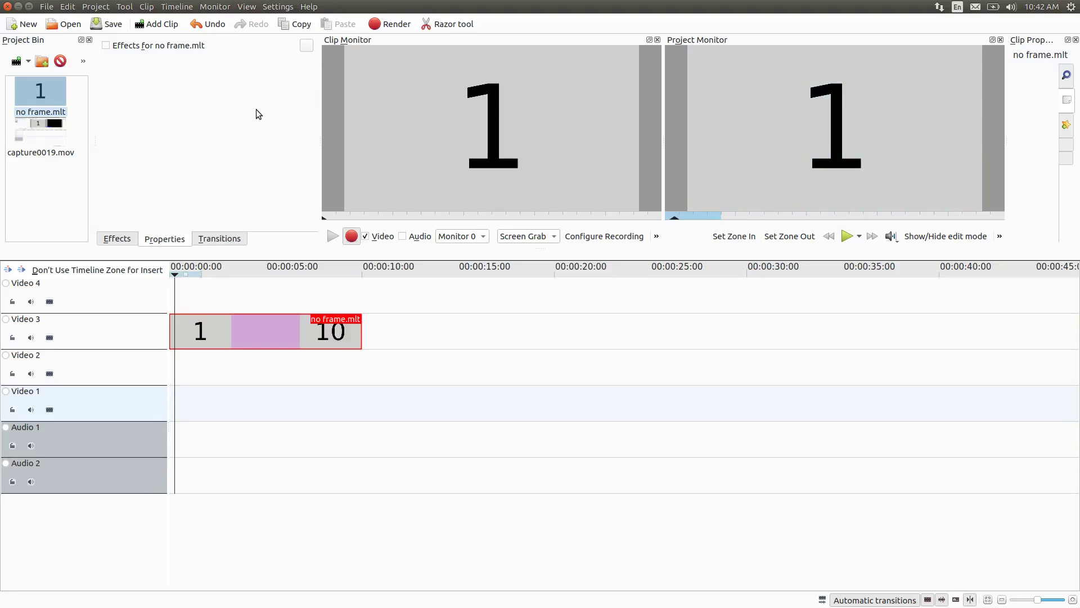
Step: Search the effects for 'char' and apply Charcoal to the Video 3 title clip
left_click(125, 237)
type("ch")
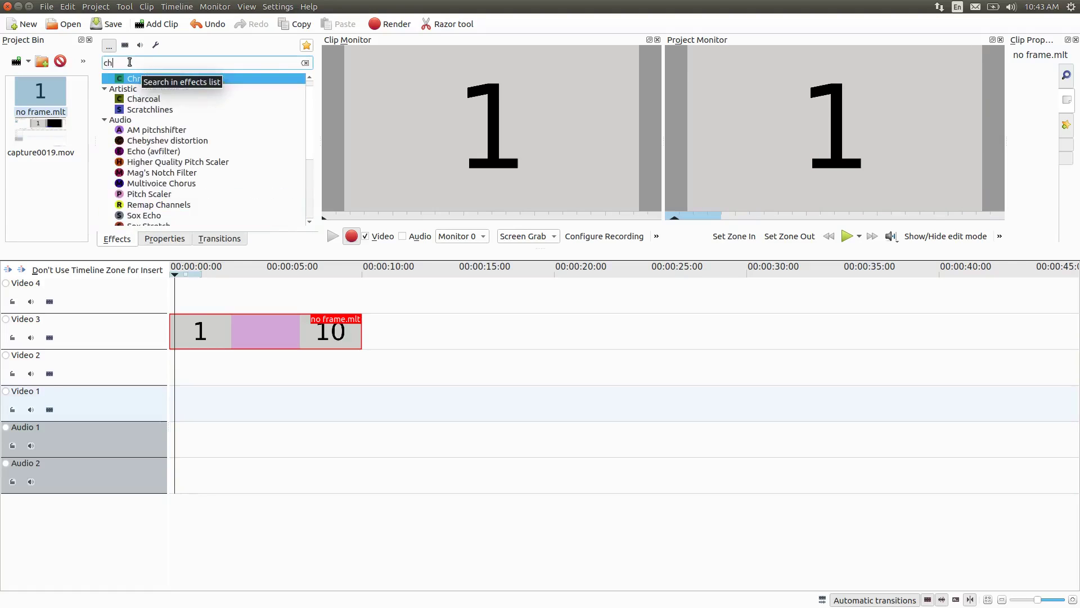
type("ar")
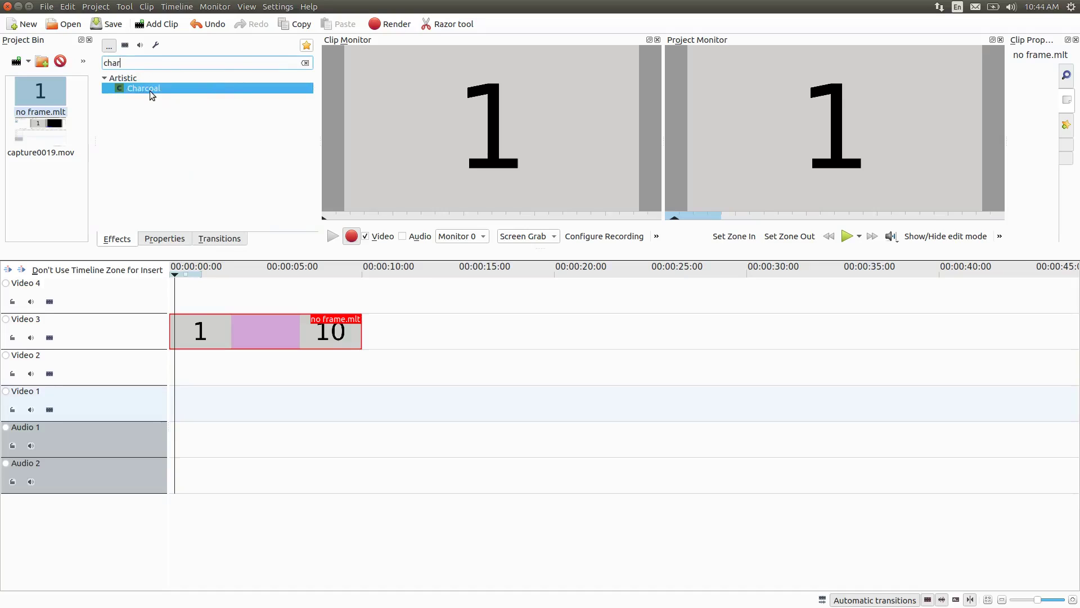
left_click_drag(152, 90, 234, 339)
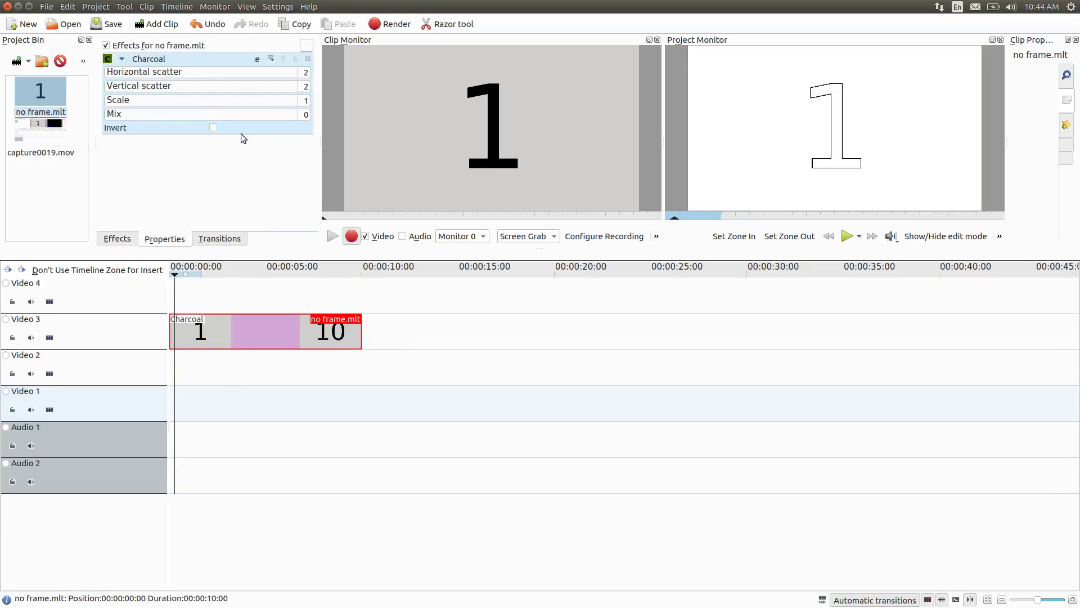
Step: Try Charcoal horizontal scatter up to 8, then 2, and vertical scatter 7, 9, then 3
left_click(180, 75)
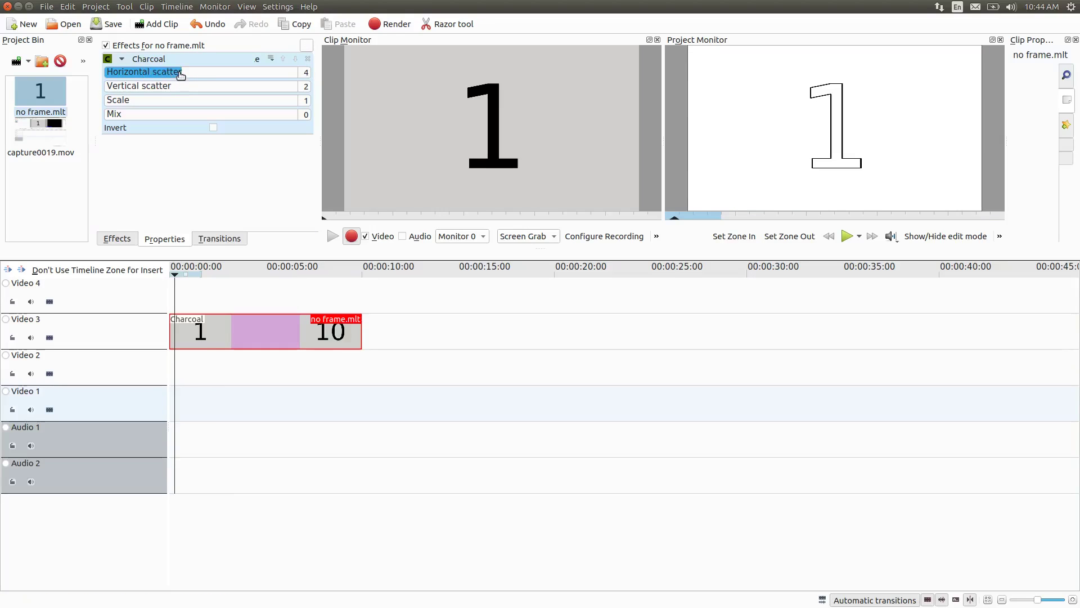
left_click(266, 72)
left_click_drag(266, 72, 290, 78)
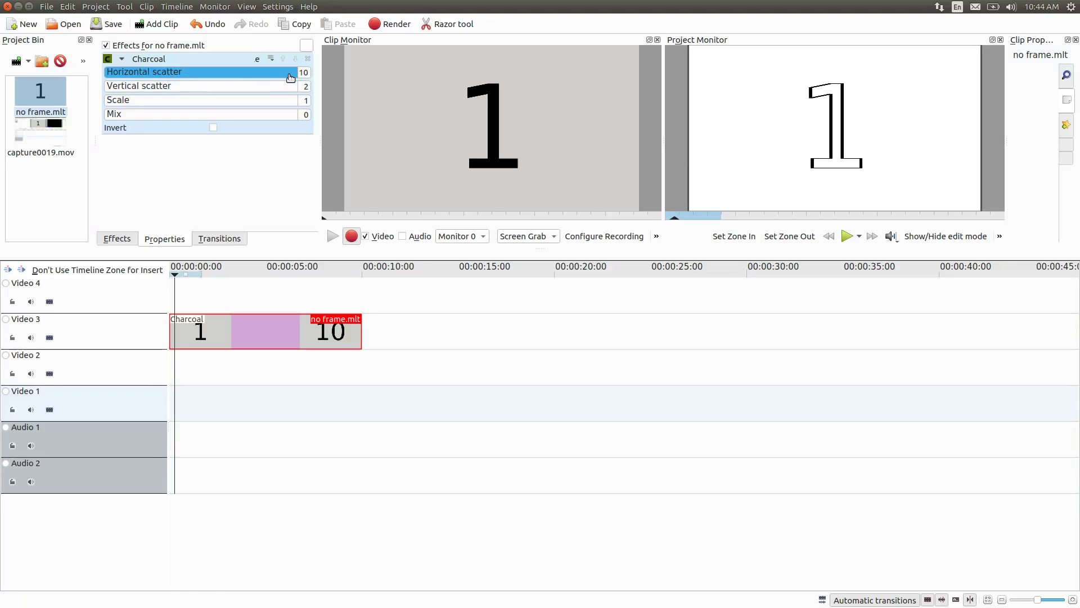
left_click(150, 75)
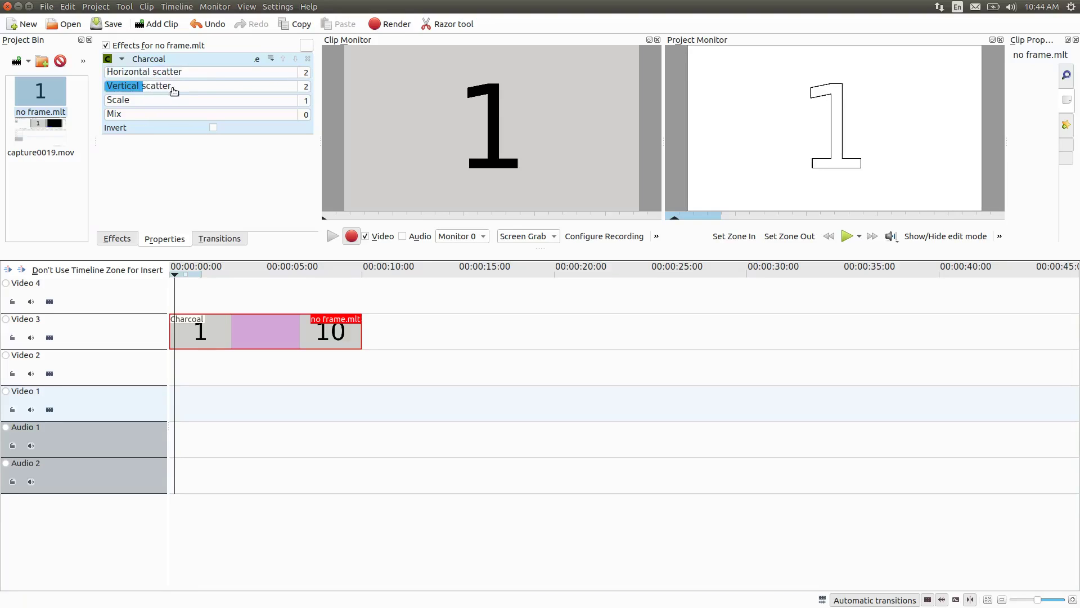
left_click(239, 88)
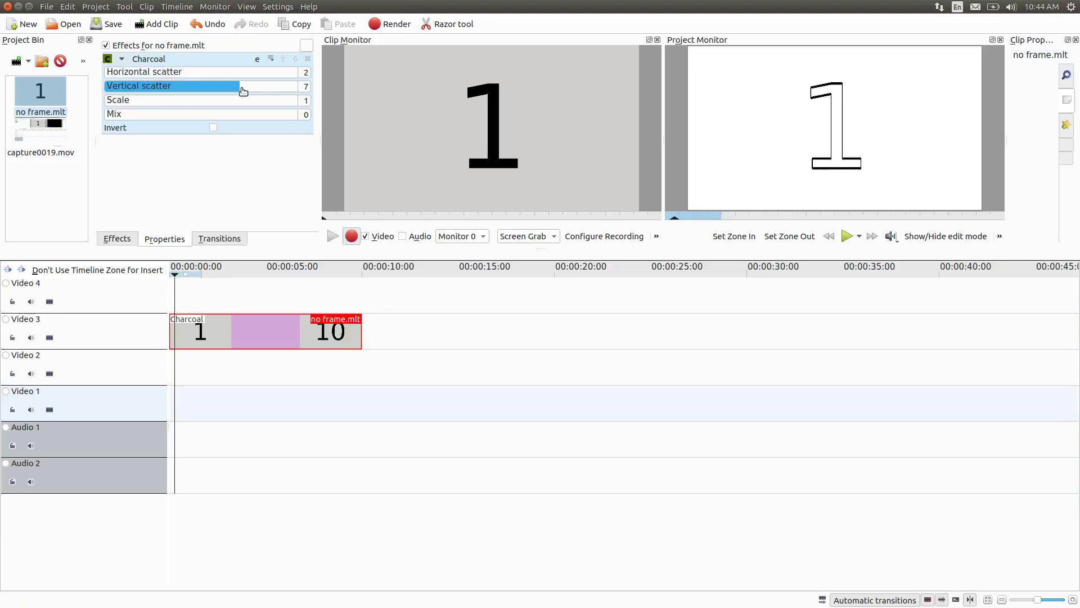
left_click(279, 86)
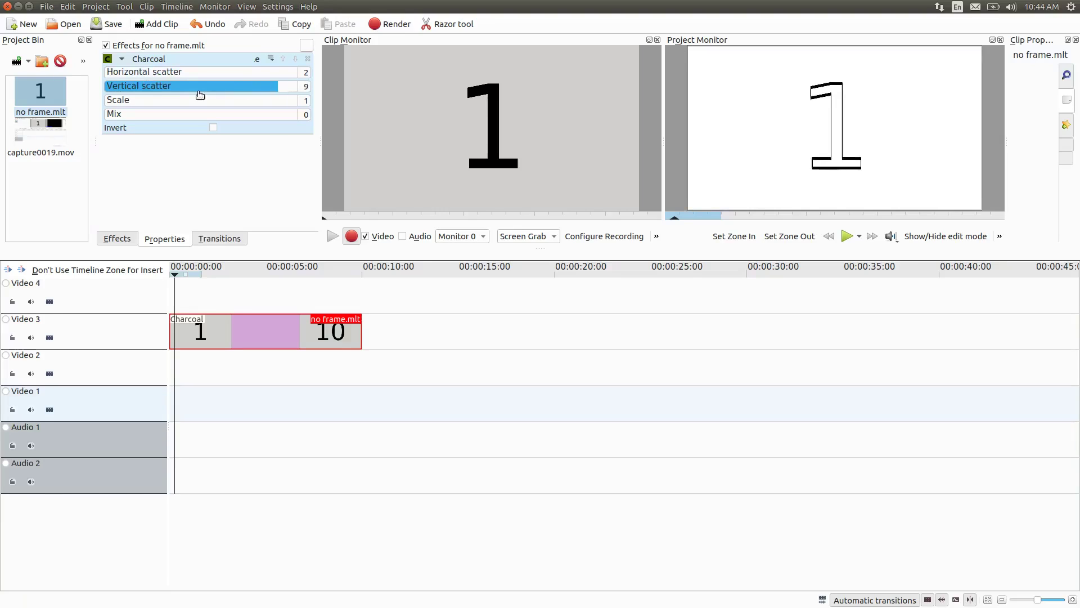
left_click(162, 88)
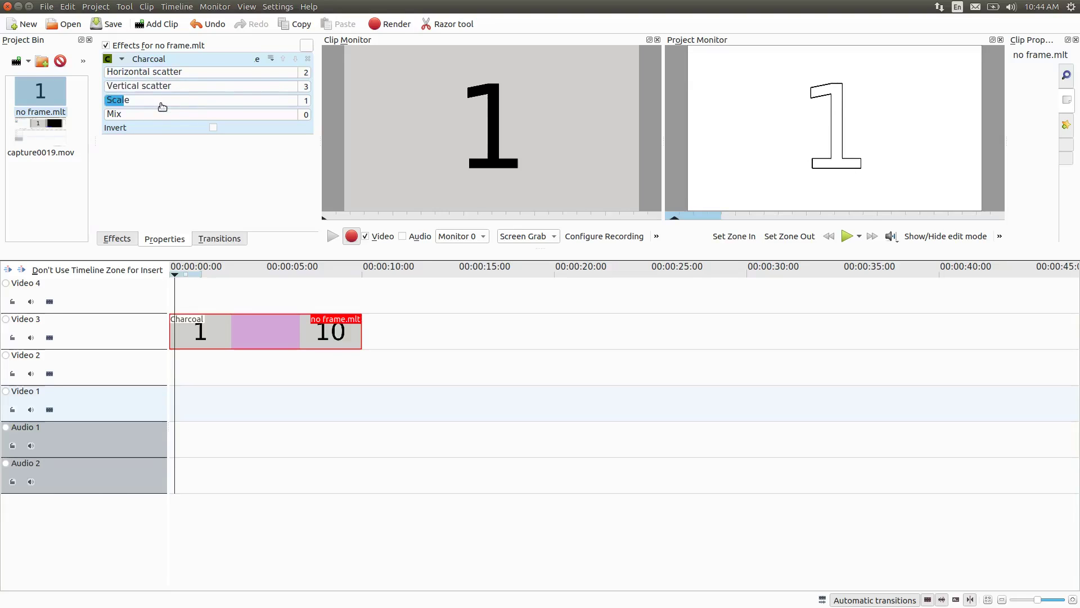
Step: Adjust Charcoal scale and Mix to 8, ending with horizontal scatter 8, vertical scatter 4, scale 4
left_click(275, 104)
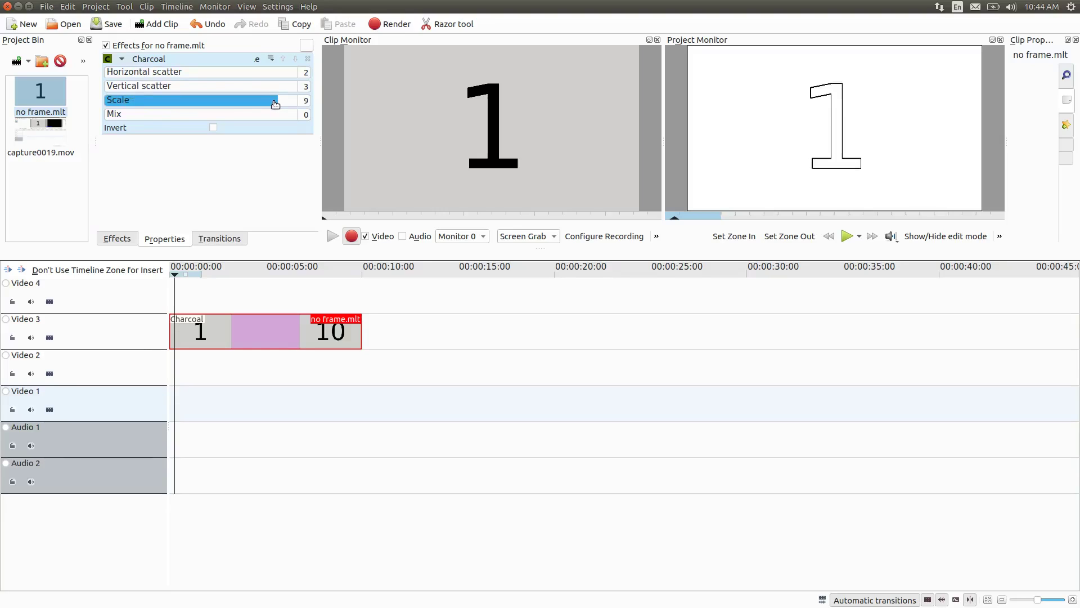
left_click(164, 104)
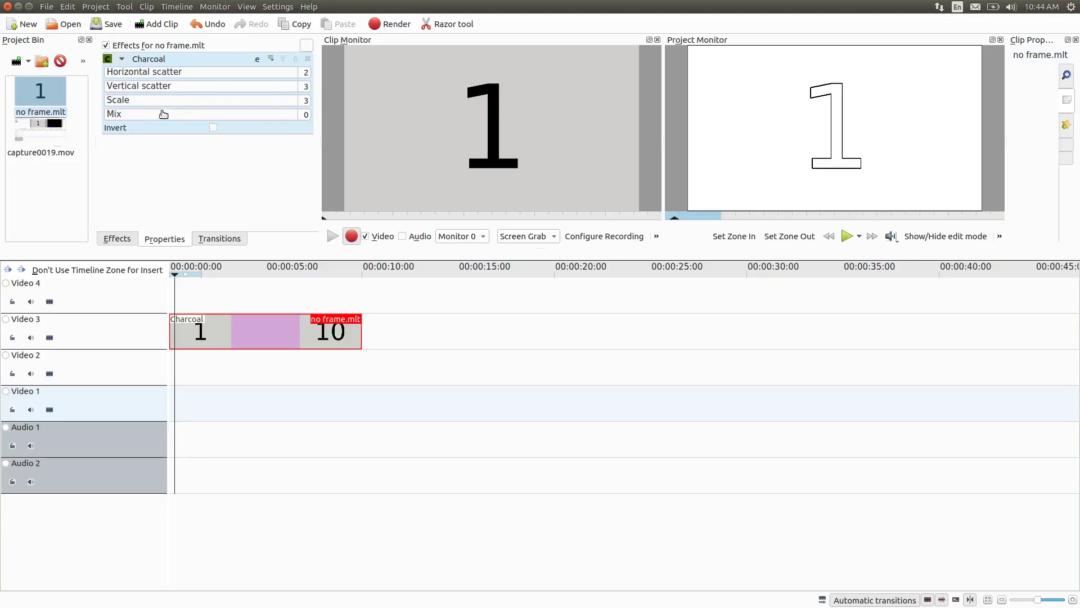
left_click(199, 118)
left_click(261, 119)
left_click(266, 103)
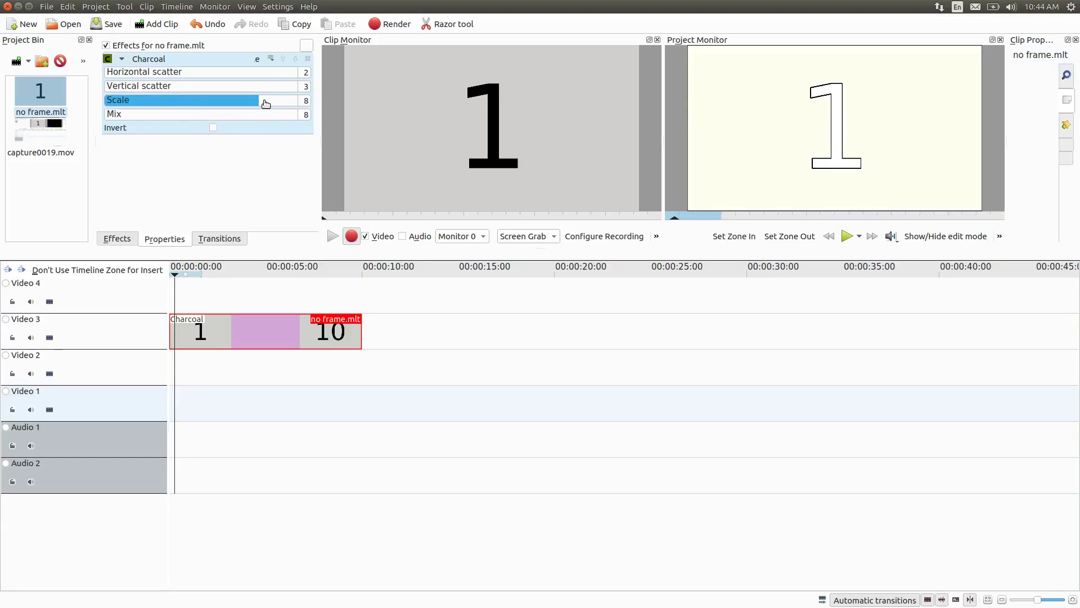
left_click(270, 76)
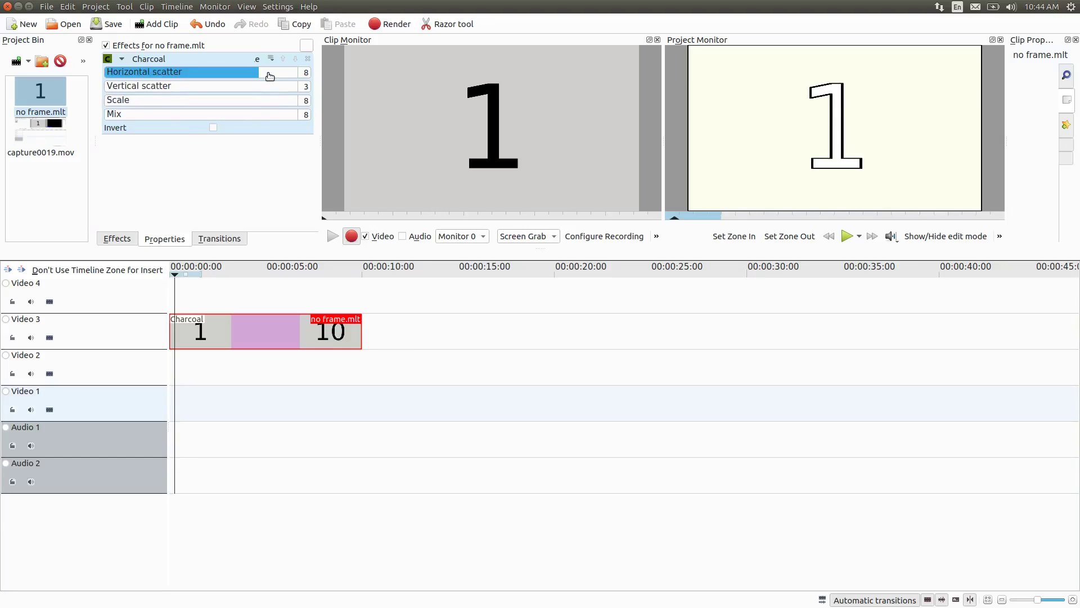
left_click(265, 89)
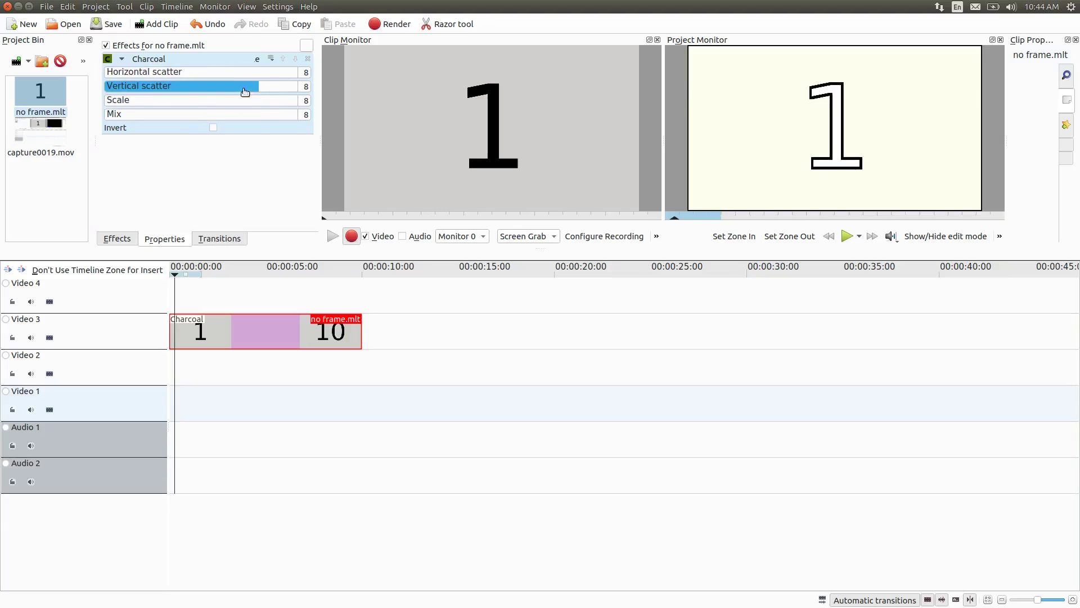
left_click(182, 89)
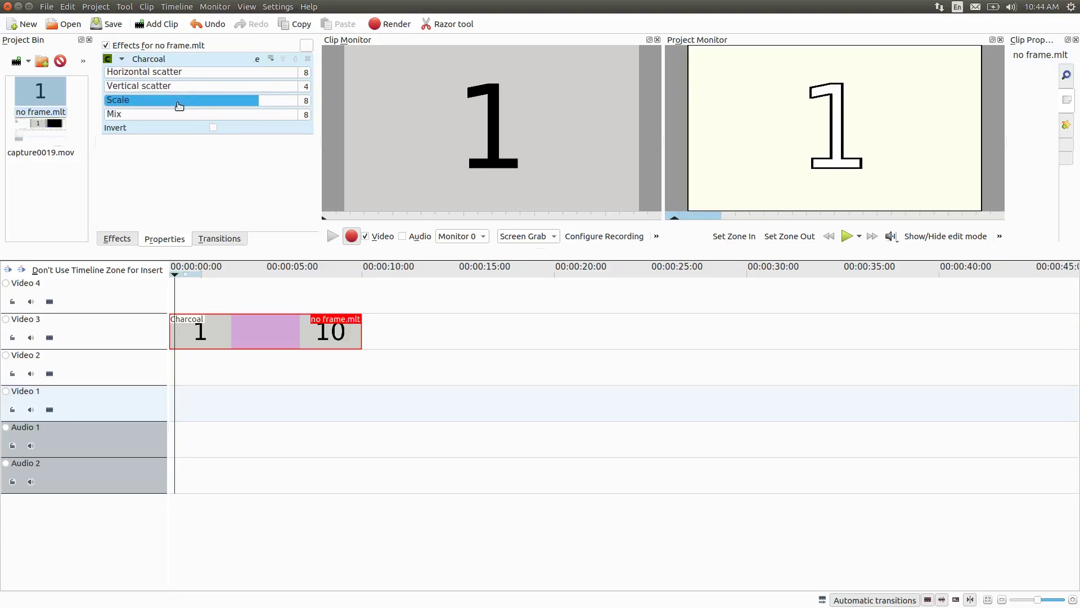
left_click(179, 104)
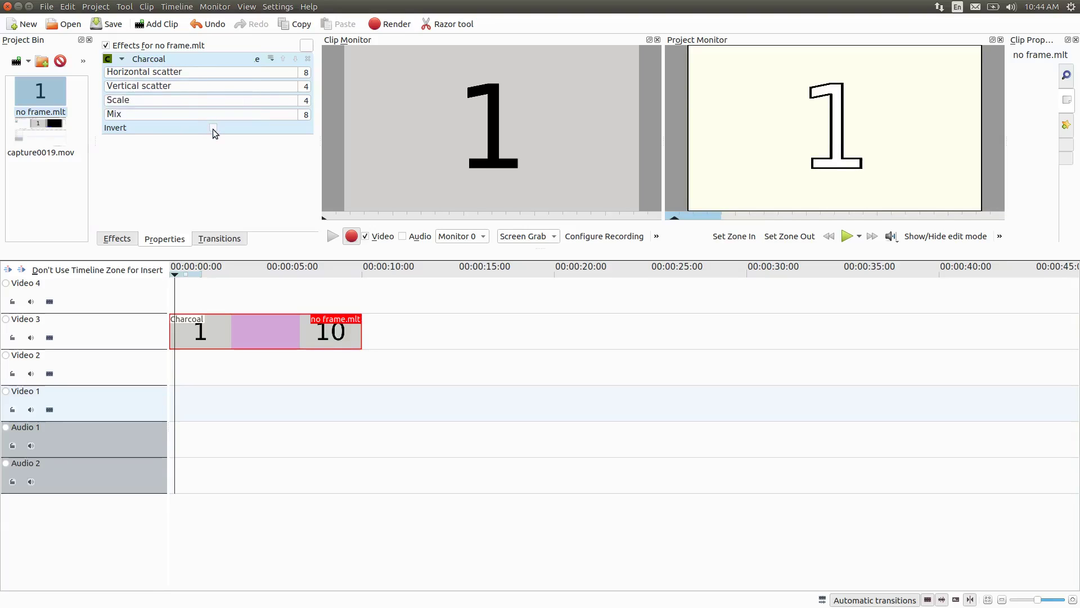
Step: Toggle Charcoal's Invert on and off, then delete the Charcoal effect
left_click(214, 128)
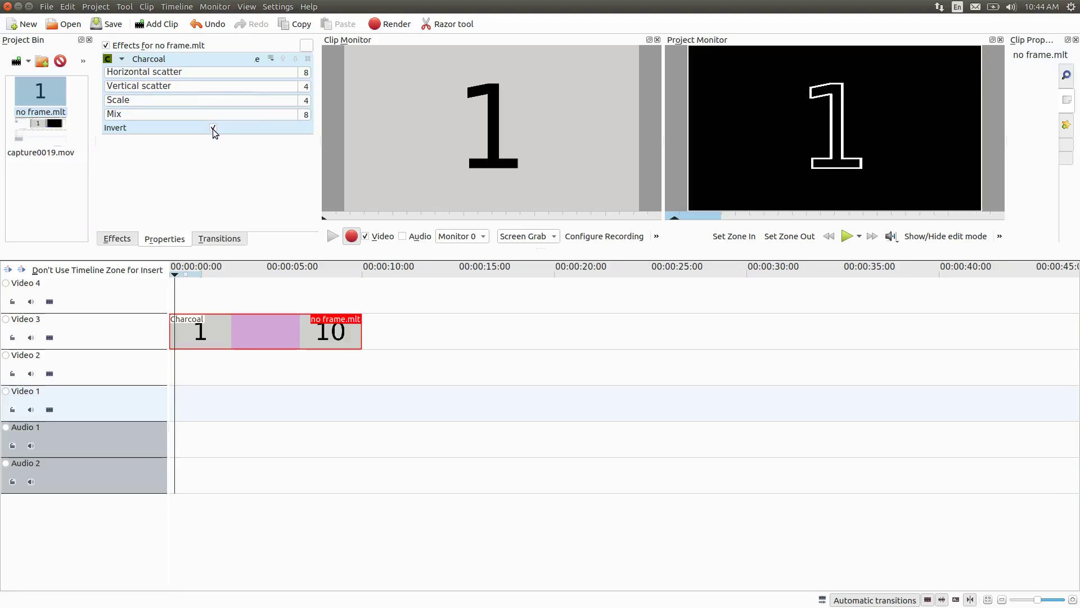
left_click(213, 128)
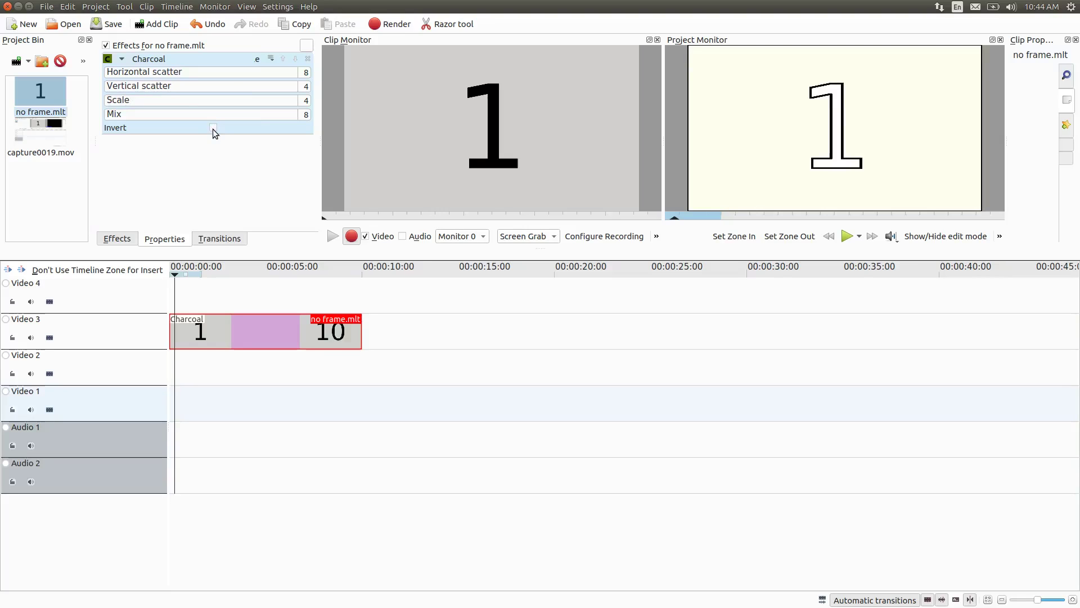
left_click(308, 59)
left_click(117, 238)
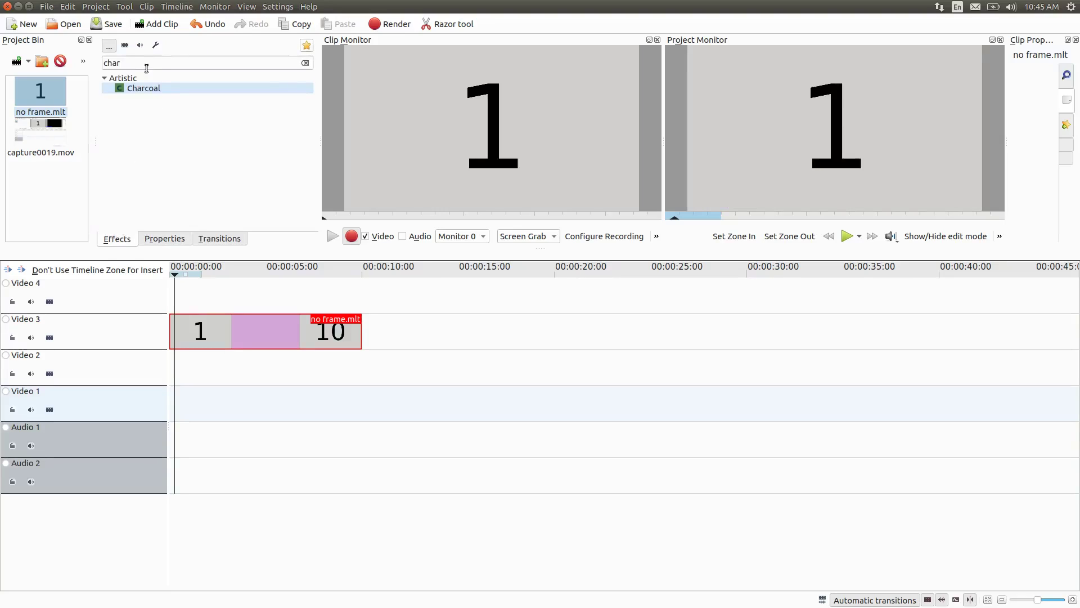
Step: Replace the effects search 'char' with 'len' to list Lens Correction and related effects
double_click(121, 64)
key("BackSpace")
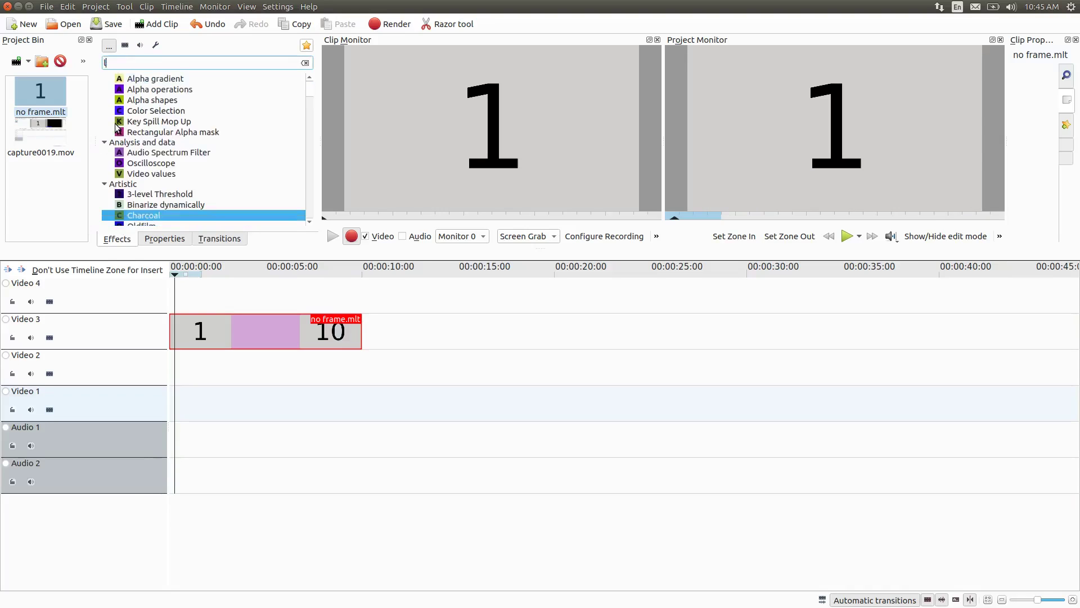
type("len")
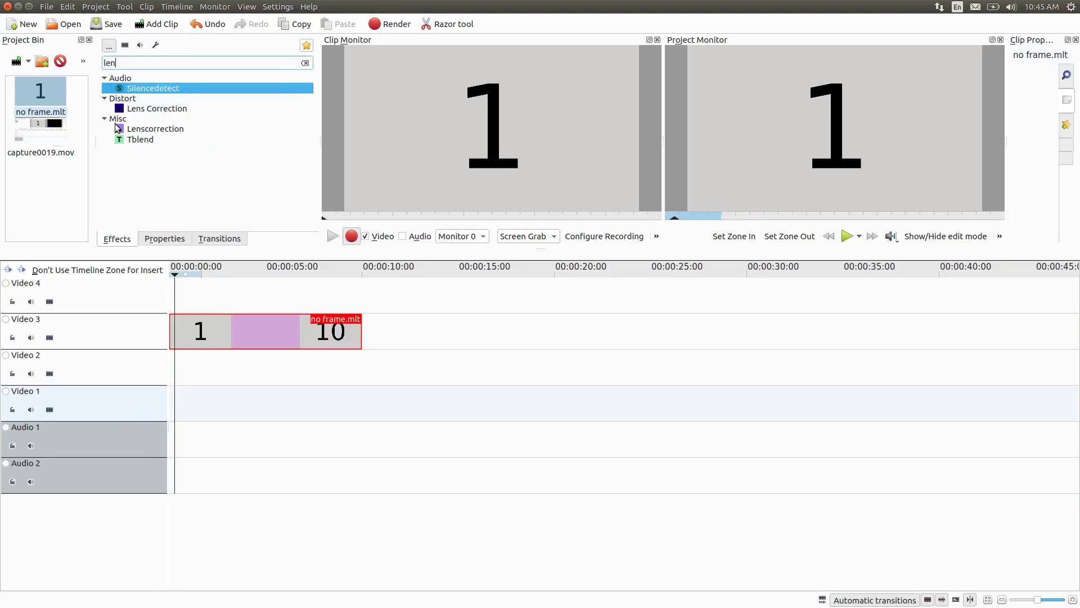
mouse_move(170, 112)
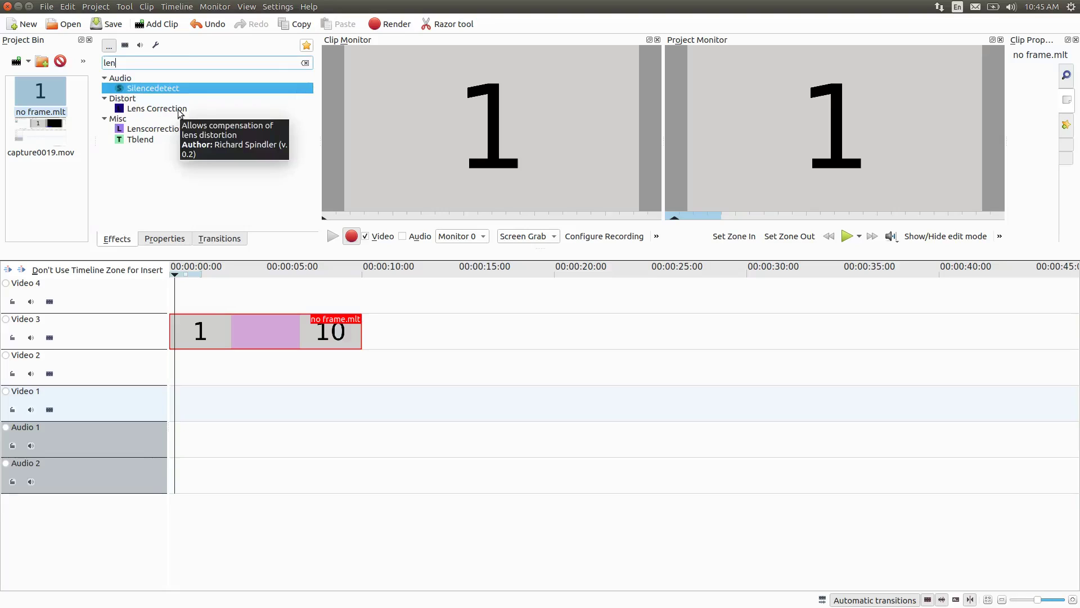